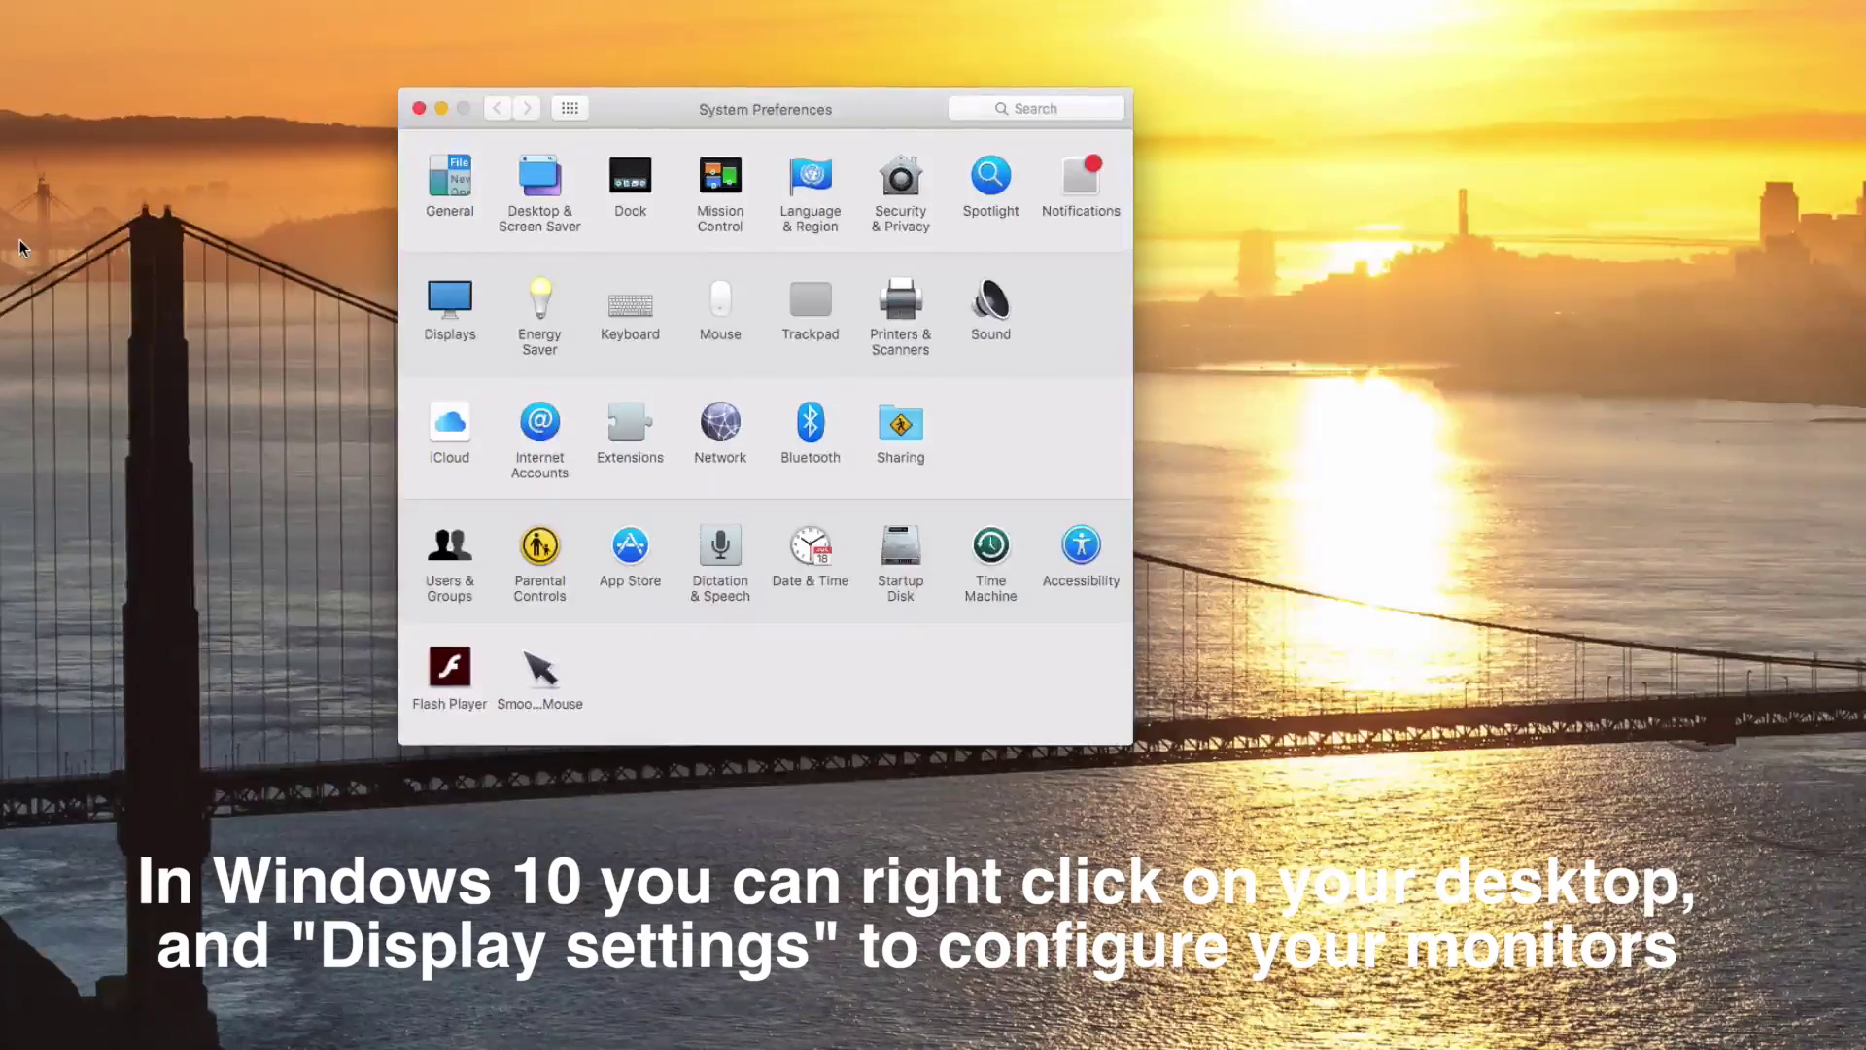
Step: Show the ASUS MG279 Arrangement settings, with the Retina window moved aside, and uncheck Mirror Displays
{"action": "left_click", "coordinate": [470, 310]}
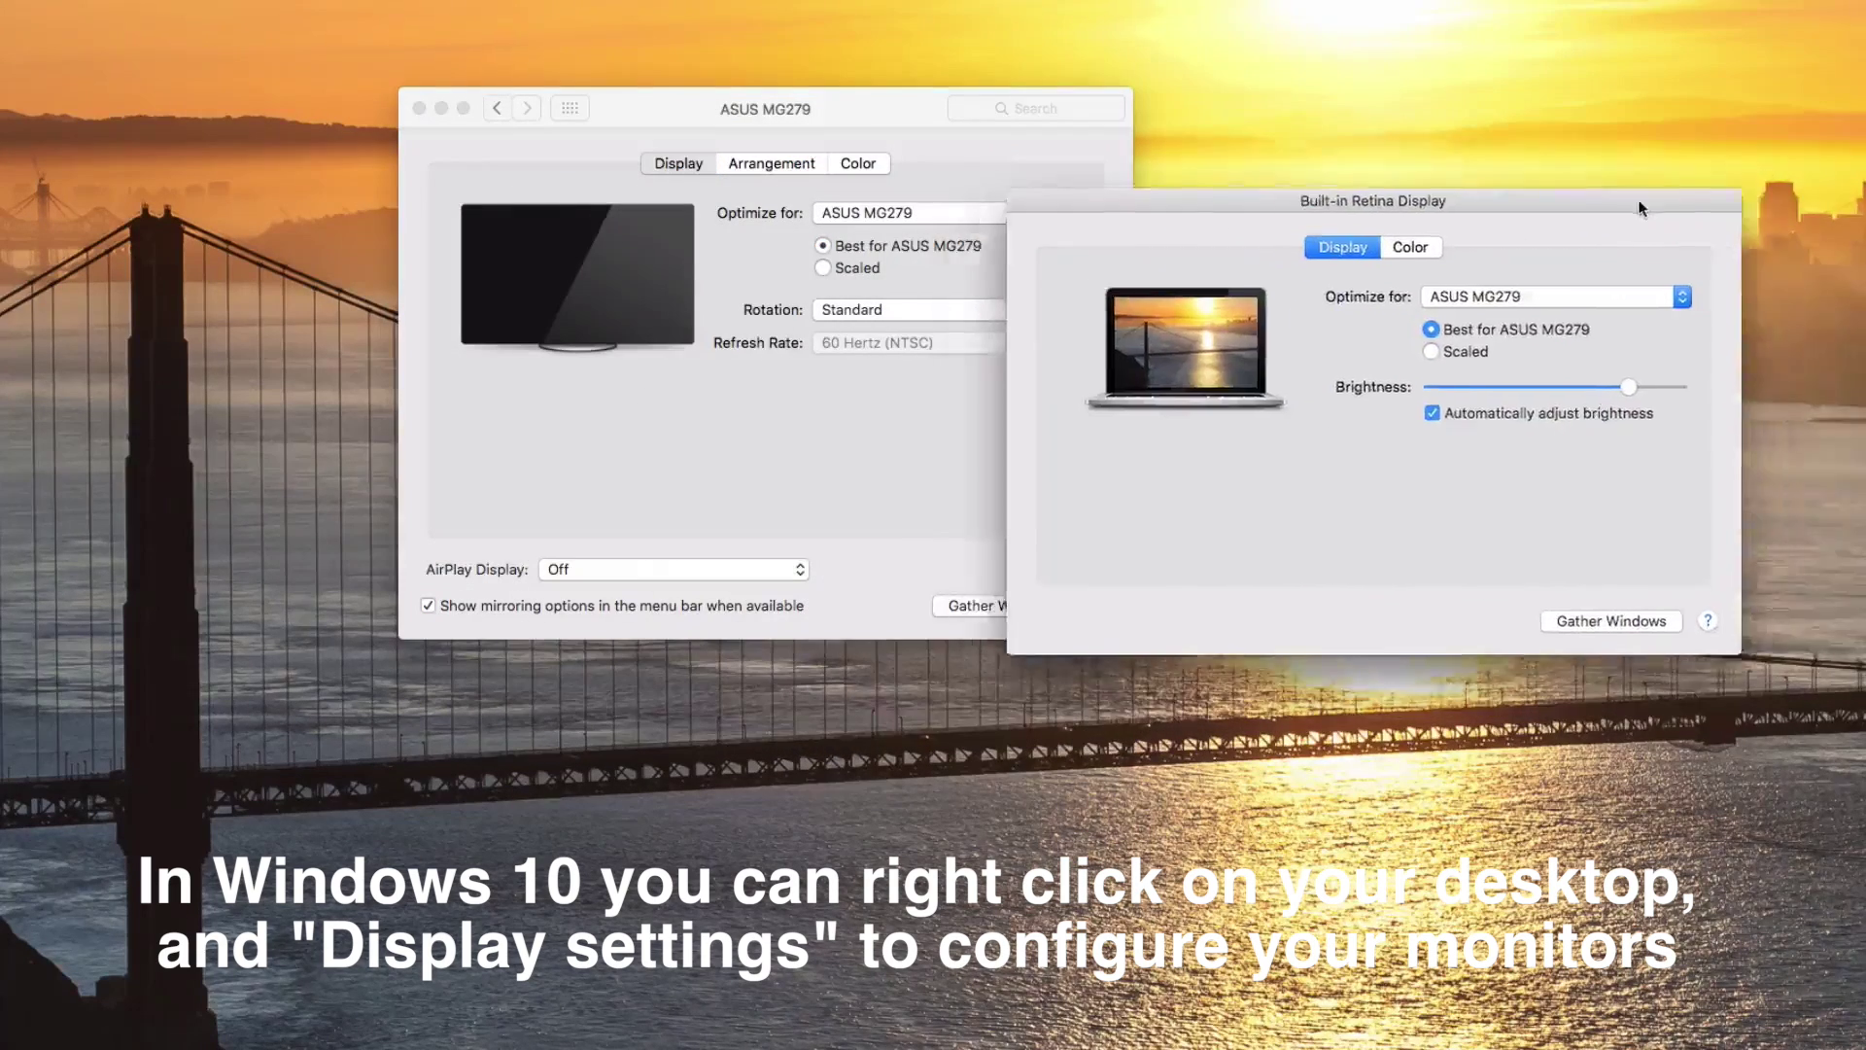
{"action": "left_click_drag", "start_coordinate": [1148, 307], "coordinate": [1793, 181]}
{"action": "left_click", "coordinate": [1022, 429]}
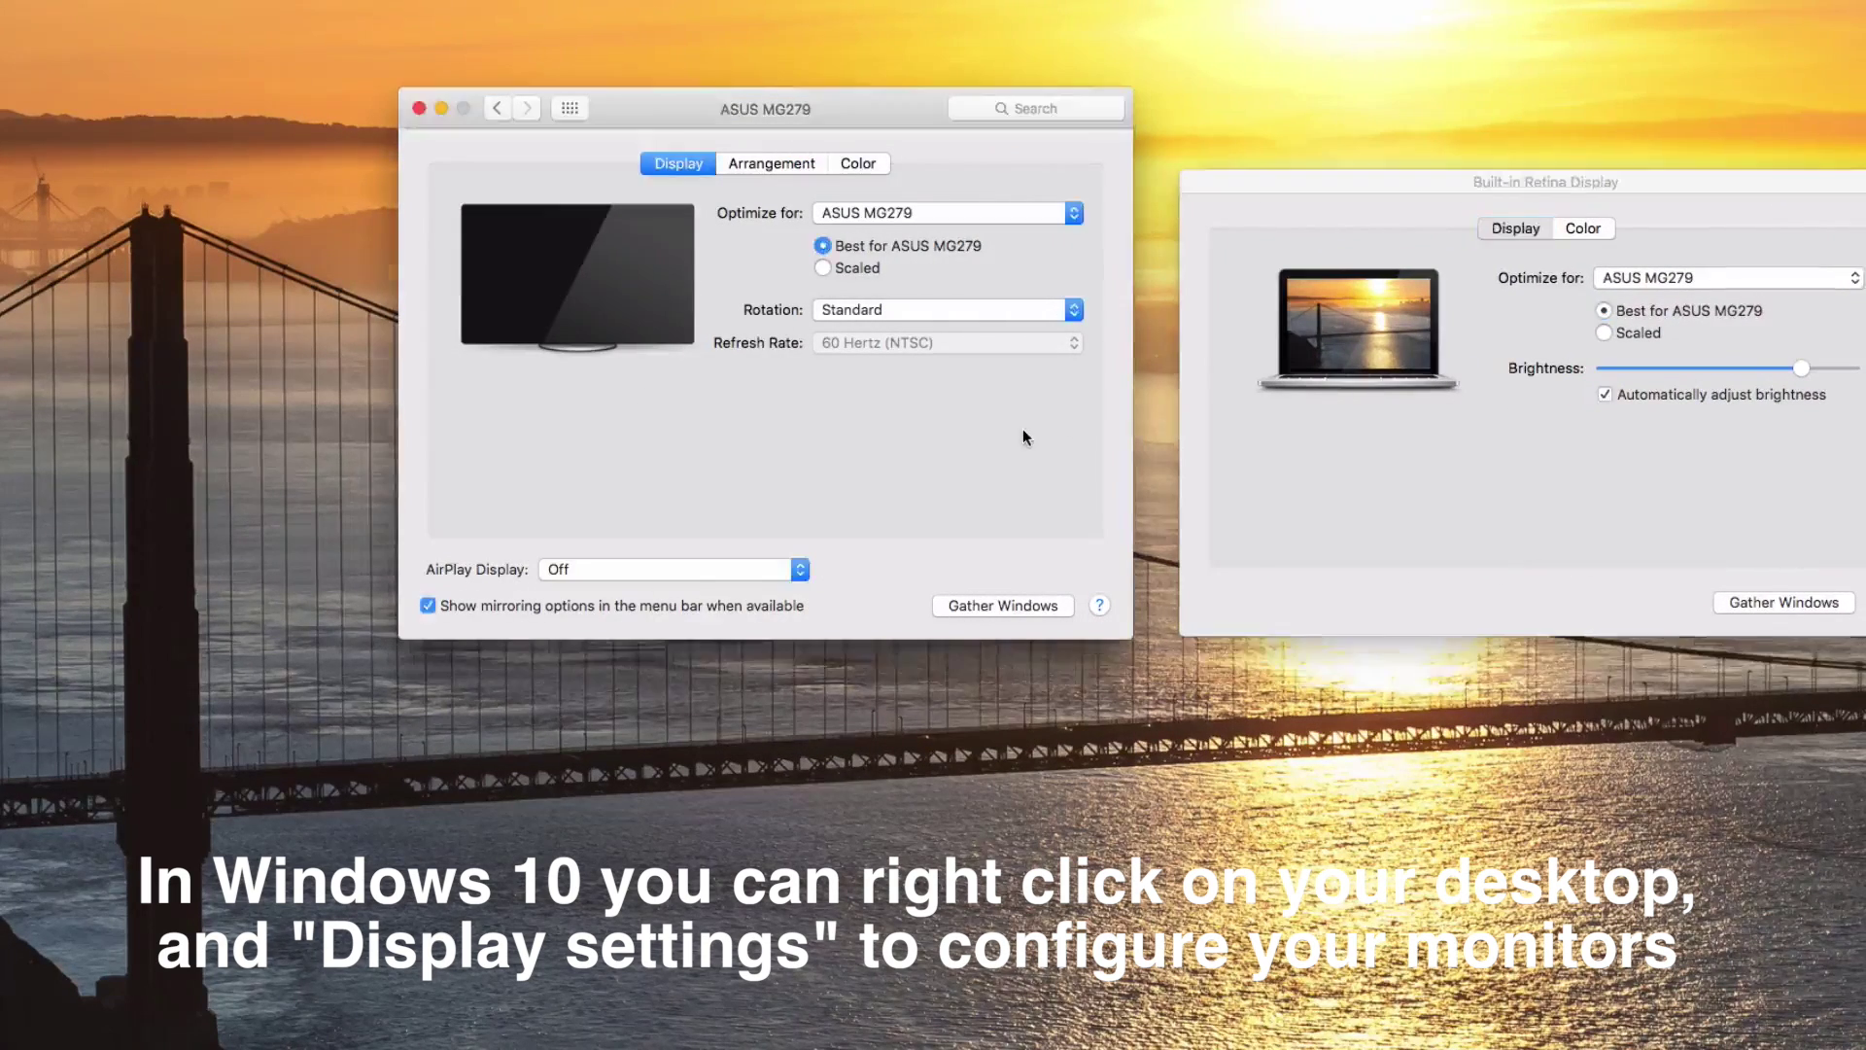
{"action": "left_click", "coordinate": [764, 164]}
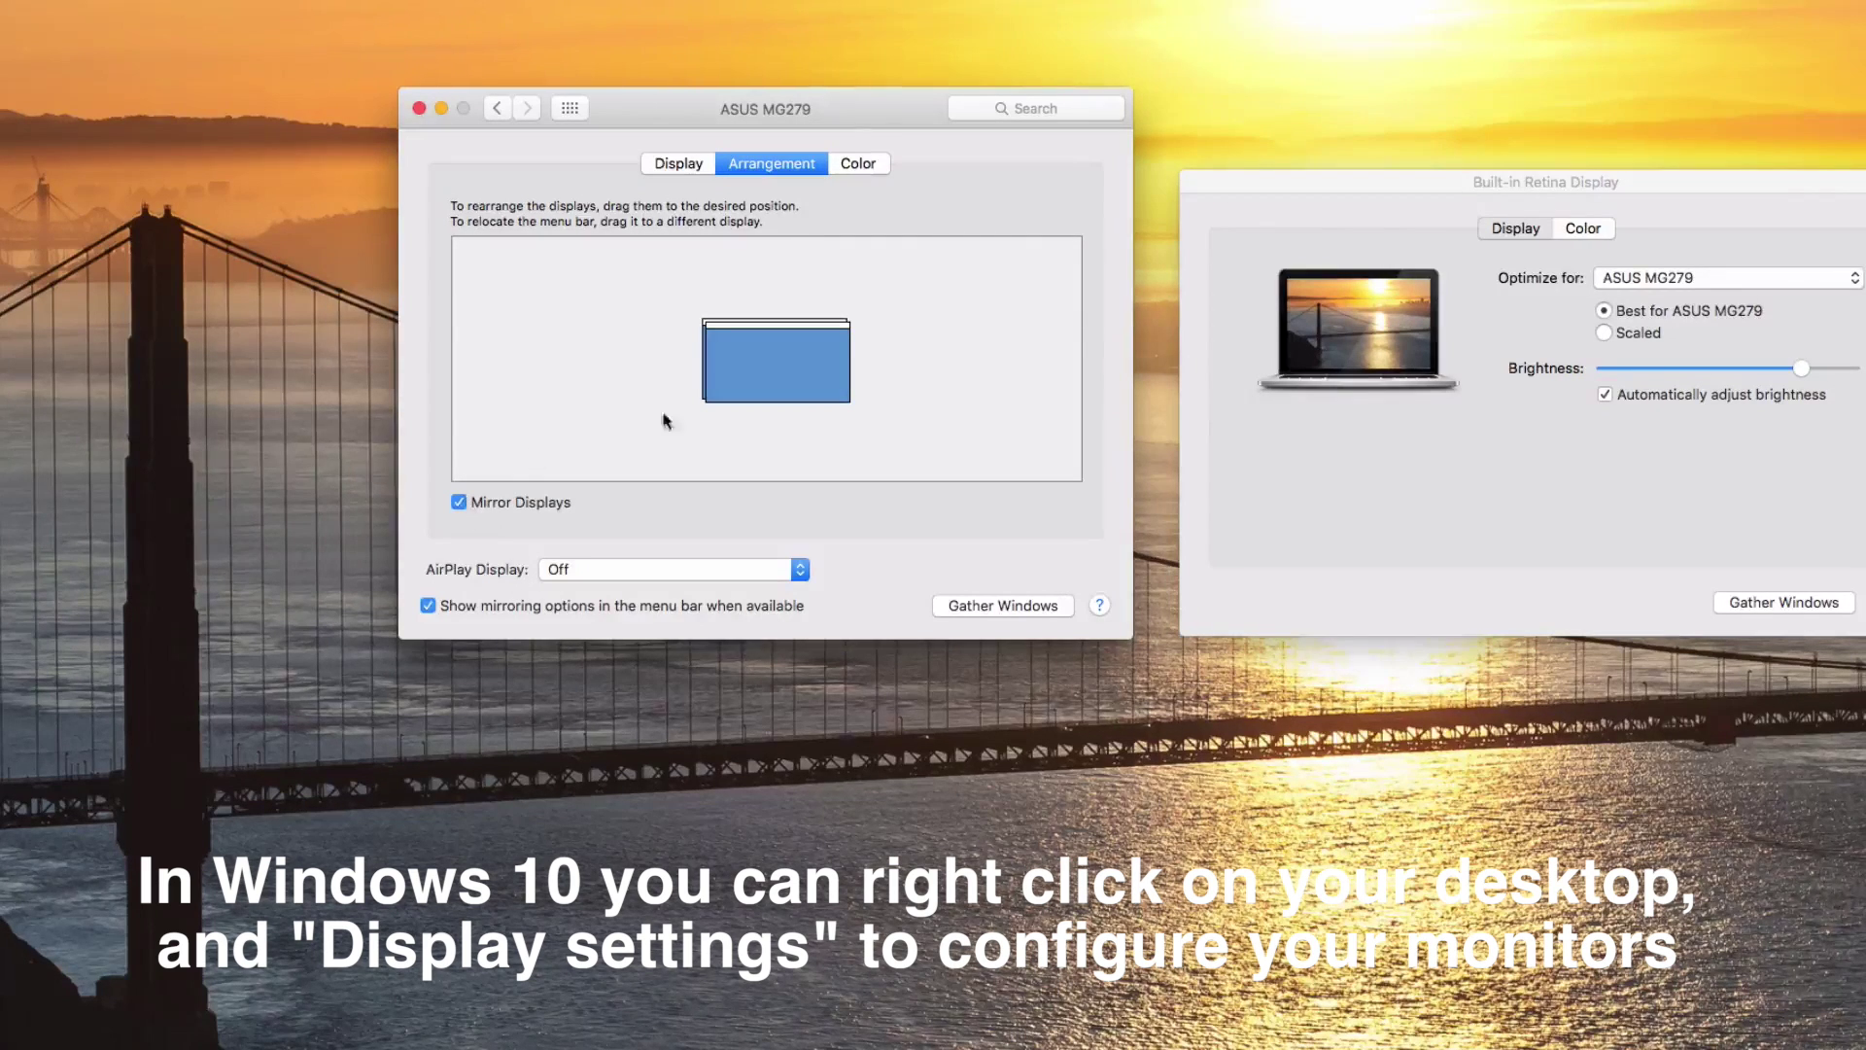
{"action": "left_click", "coordinate": [459, 501]}
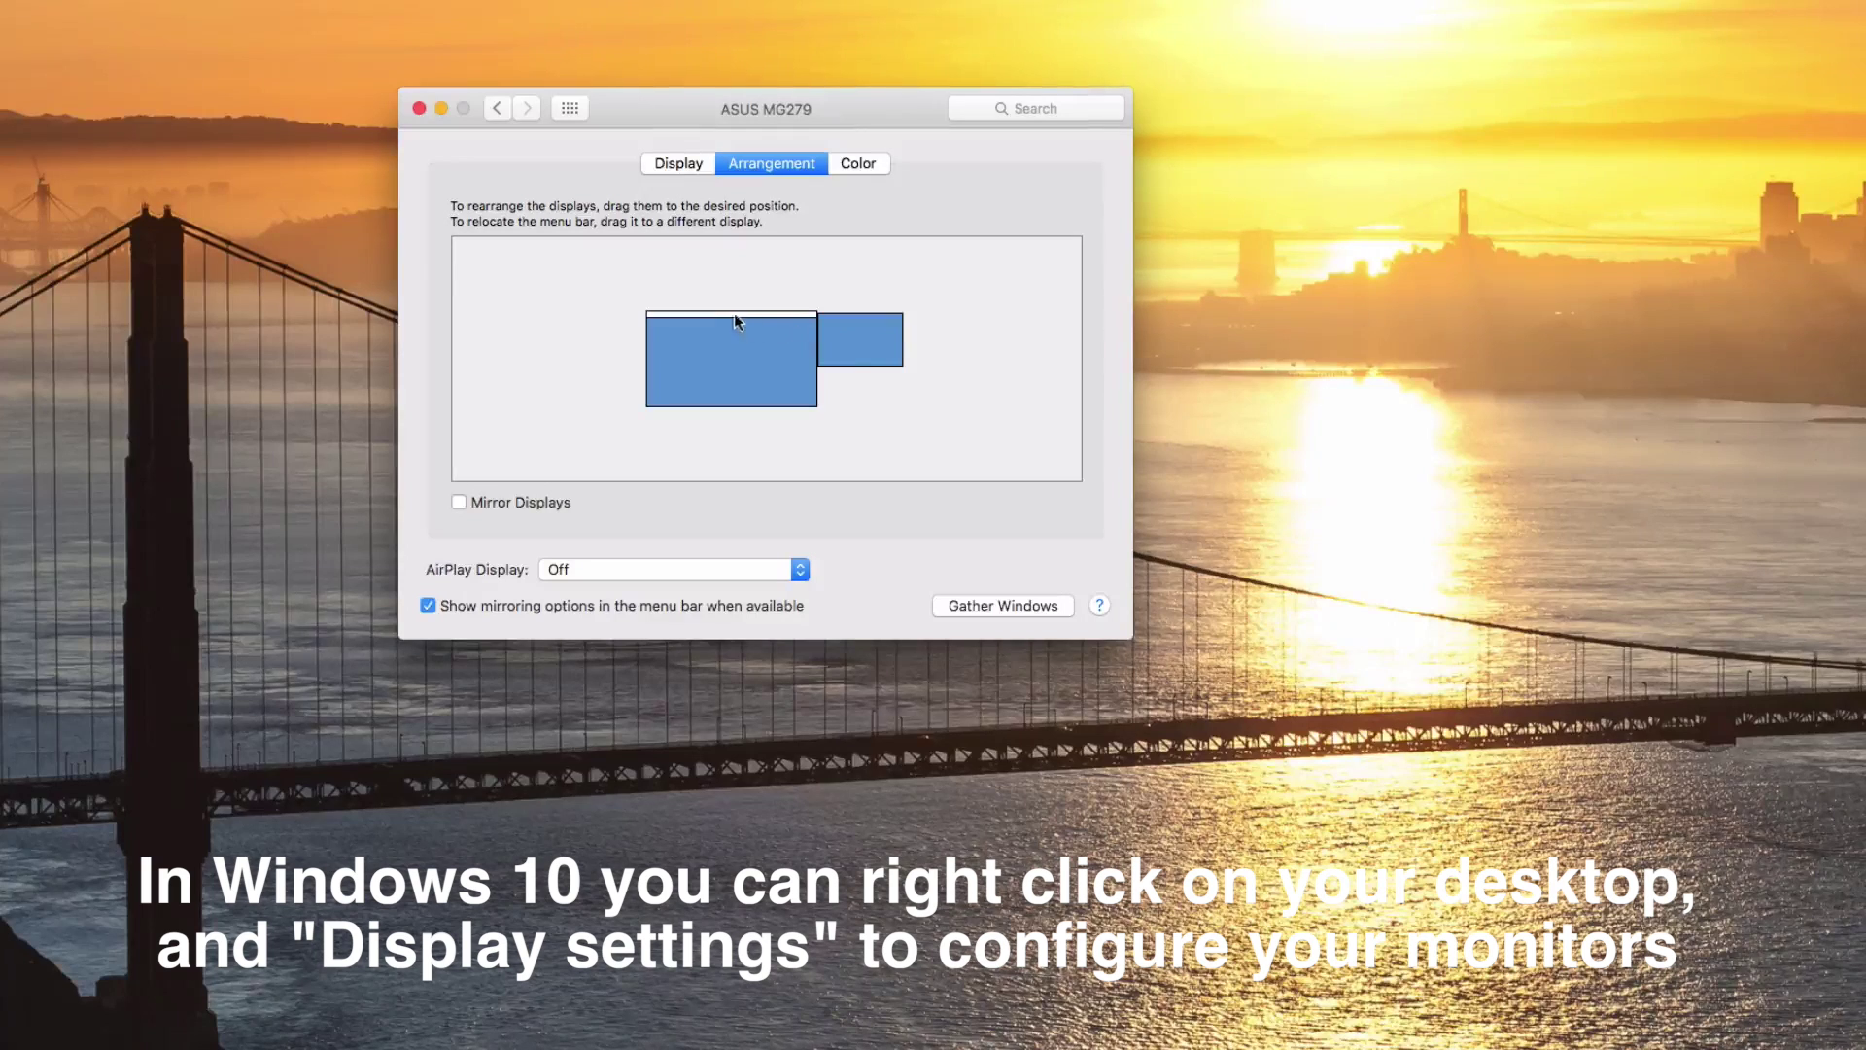
Step: Drag the menu bar onto the built-in Retina display to make it the main screen
{"action": "left_click_drag", "start_coordinate": [720, 322], "coordinate": [856, 323]}
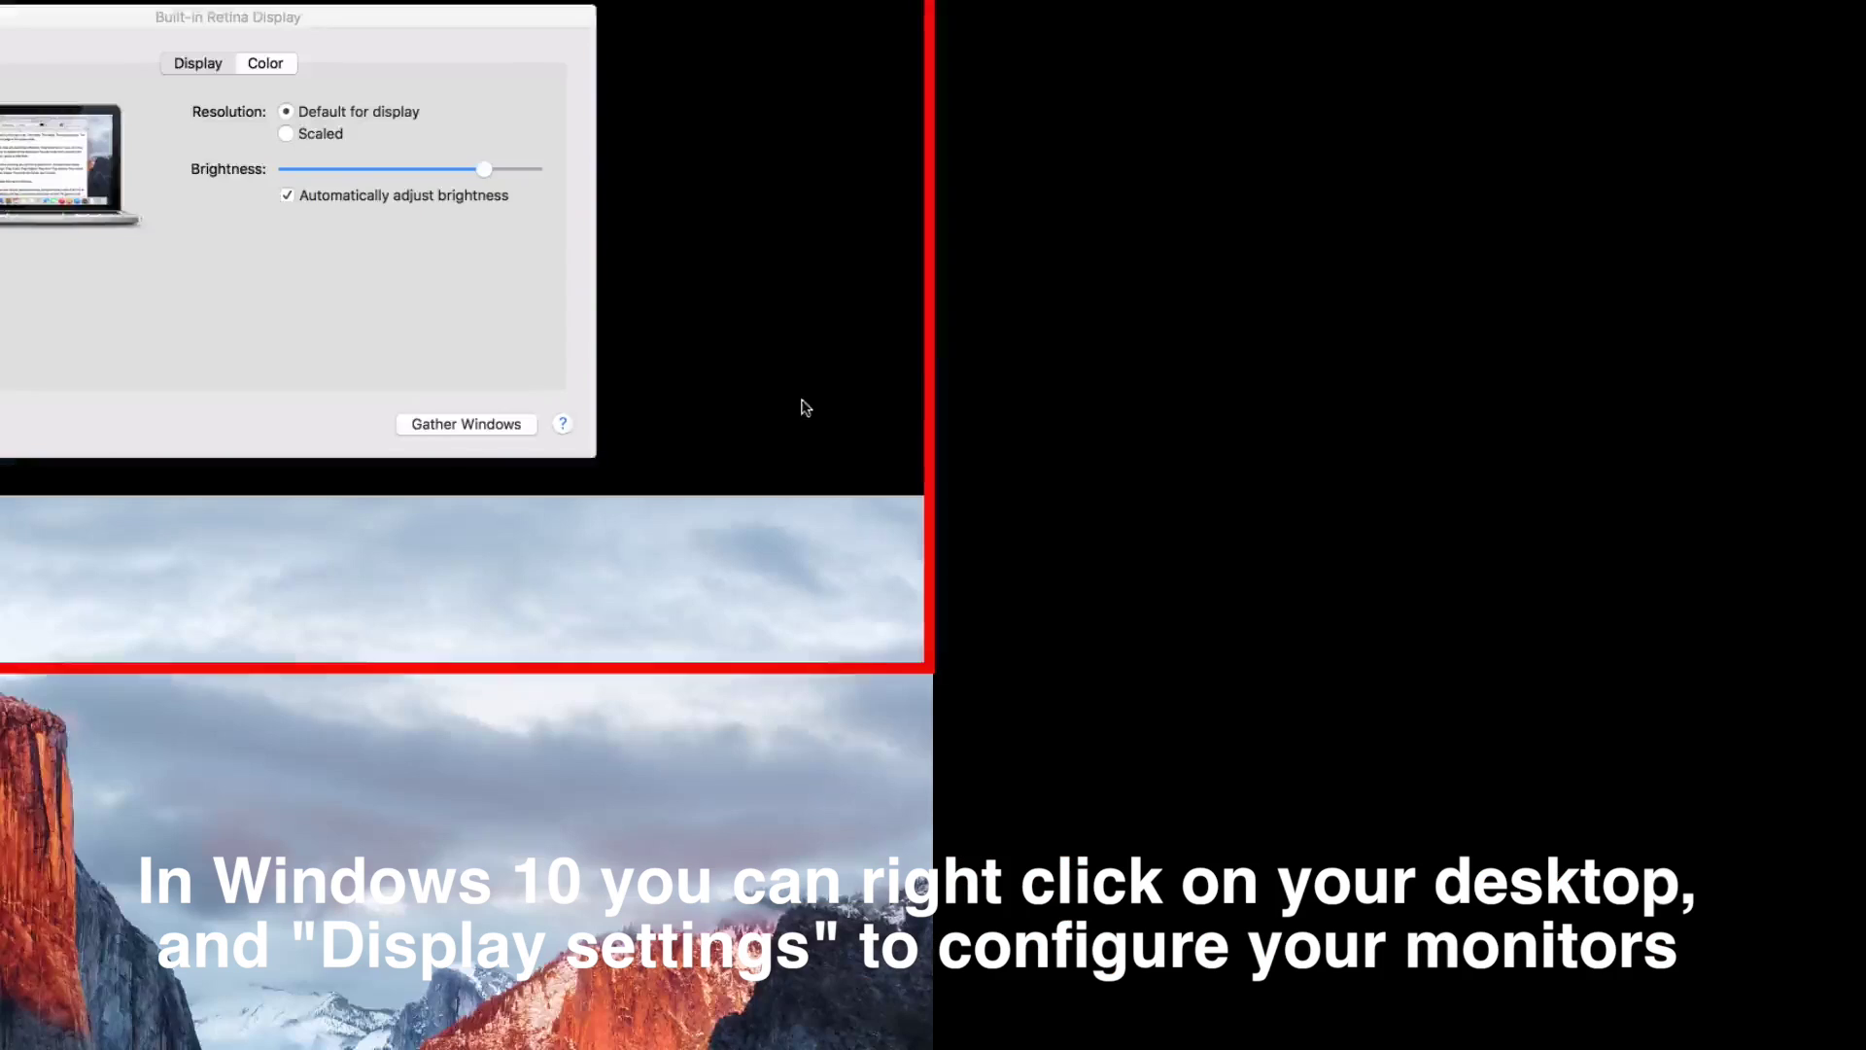